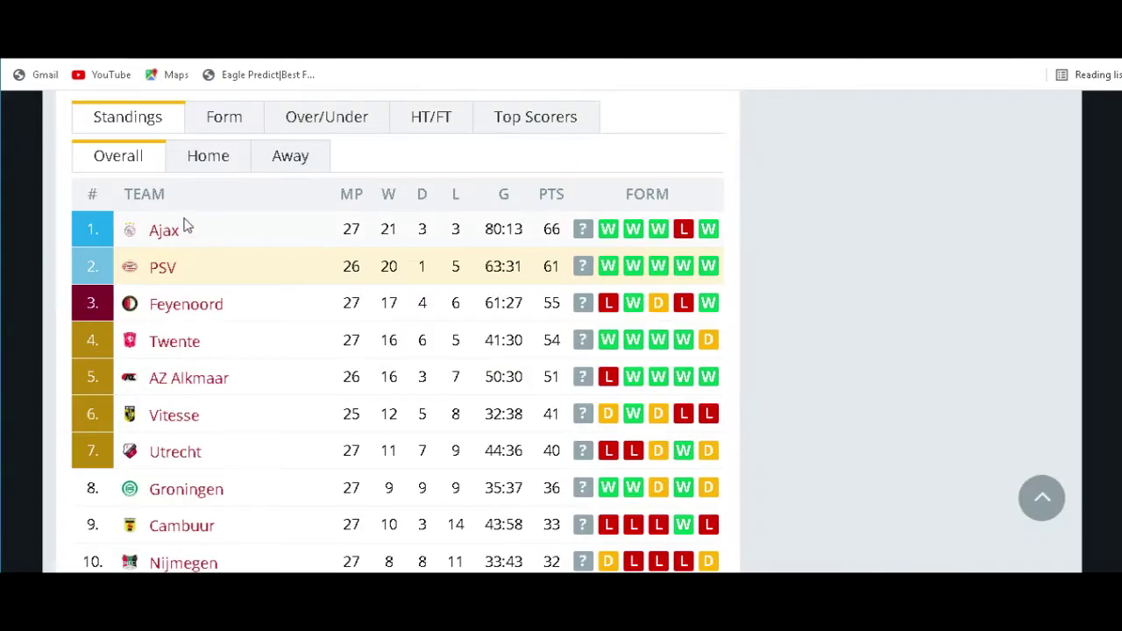
Check the Eredivisie home and away form tables and top scorers, then return to the standings.
left_click(241, 129)
left_click(207, 165)
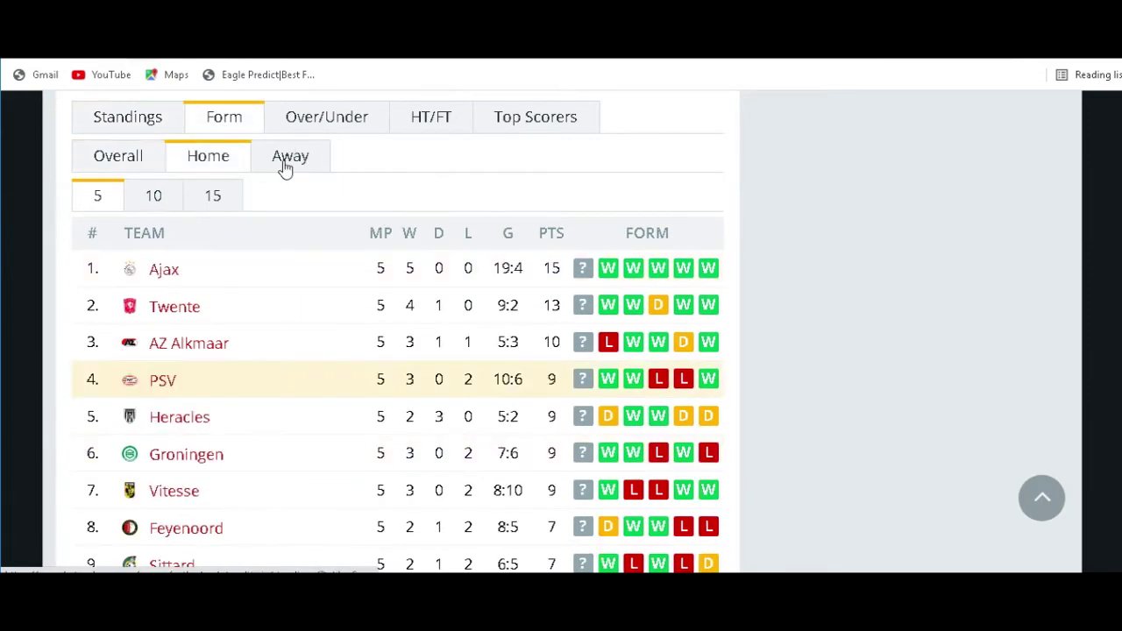
left_click(285, 168)
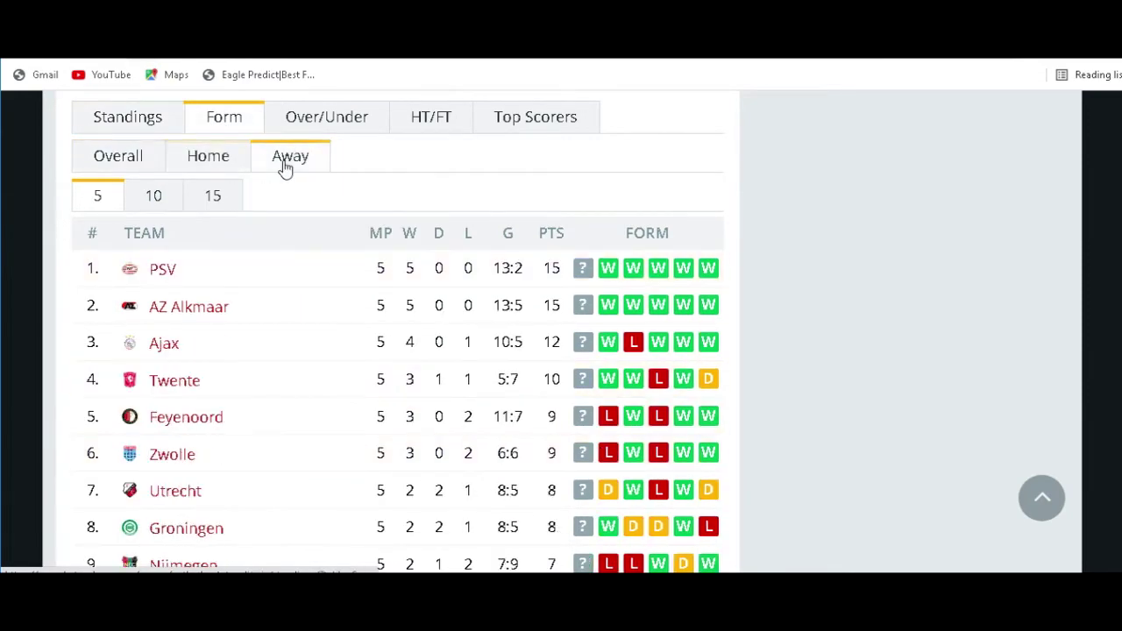
left_click(522, 121)
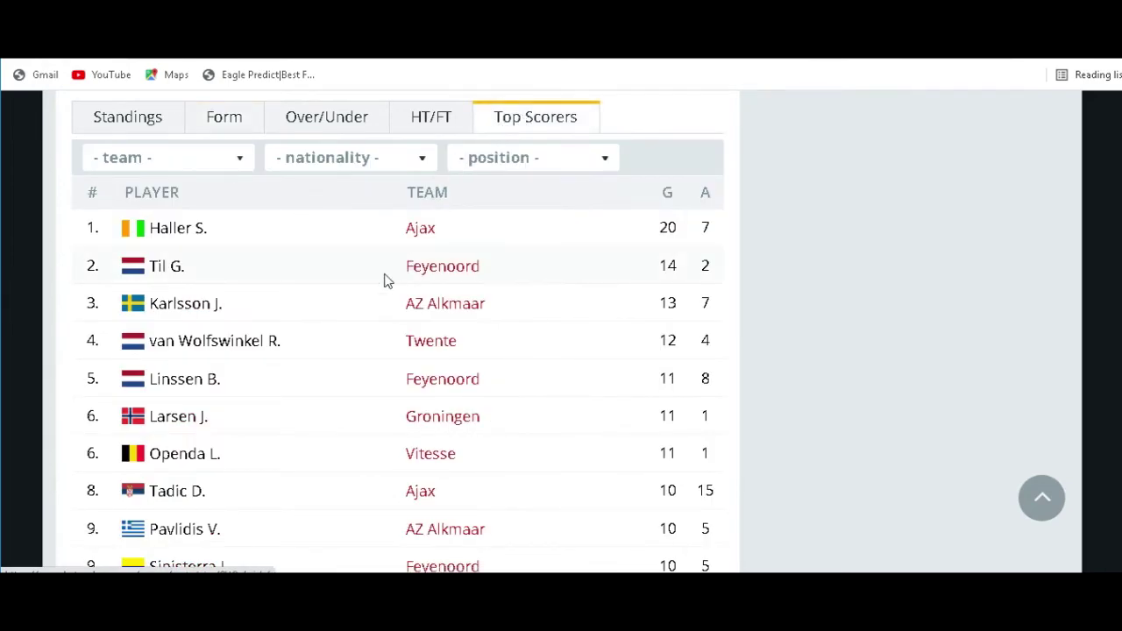
left_click(156, 124)
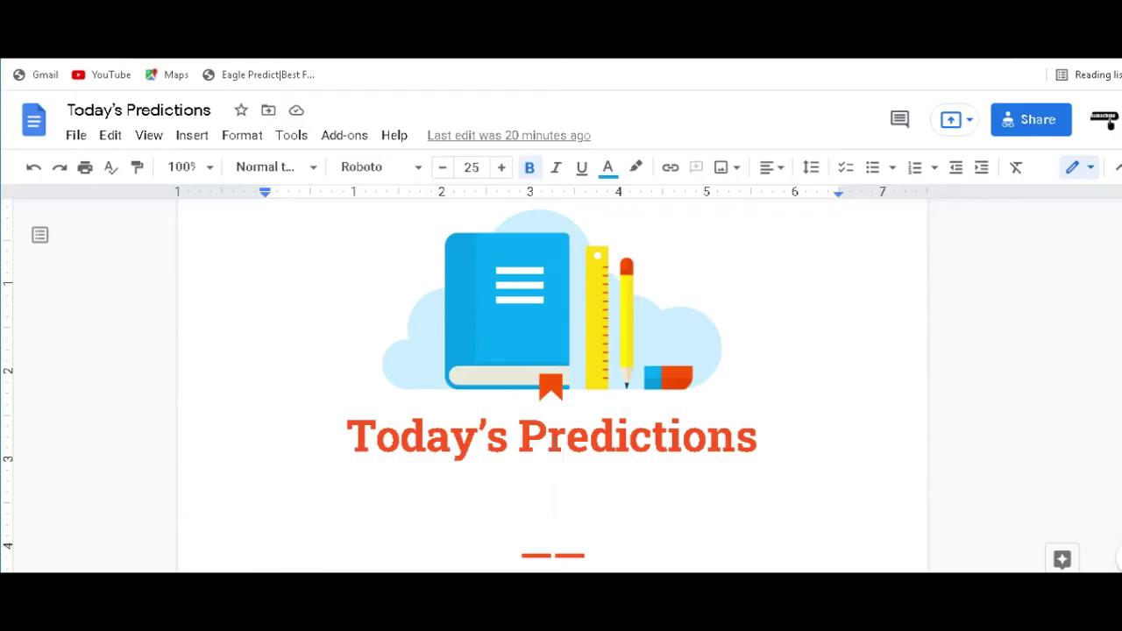